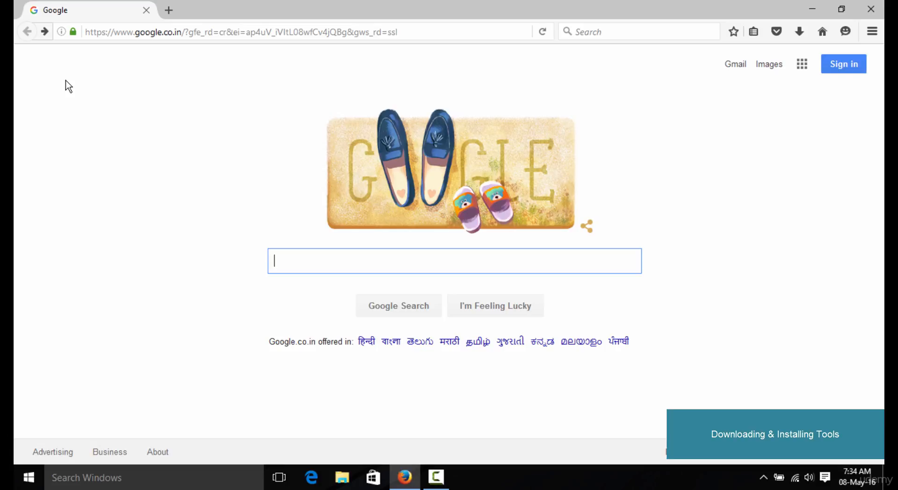
Search Google for "download intellij idea" and open the JetBrains download page from the results
text(dow)
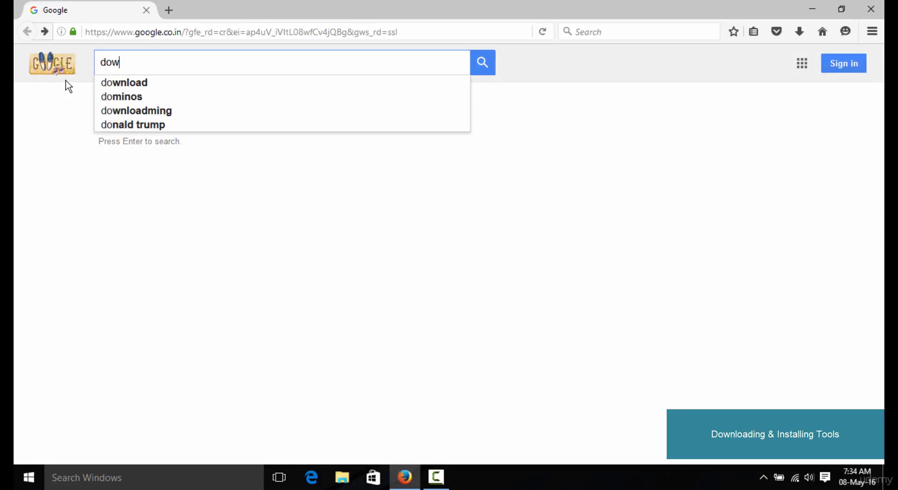
text(nload intellij i)
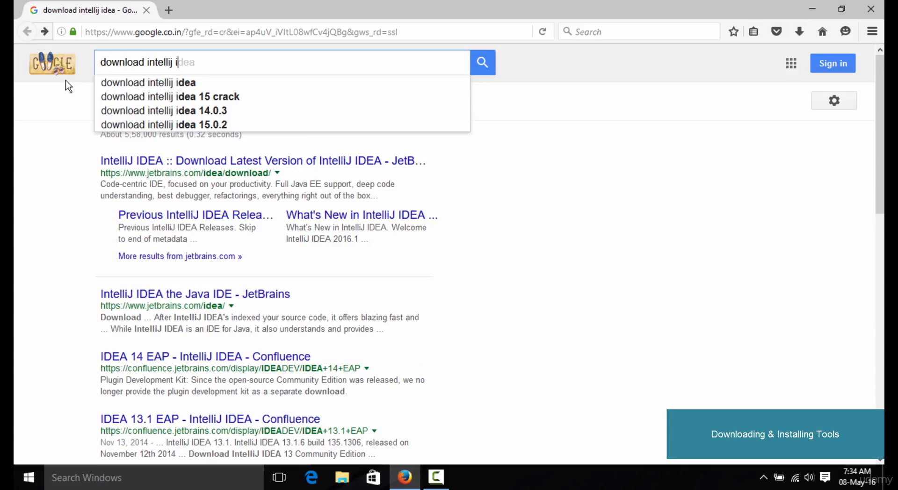
text(dea)
key(Return)
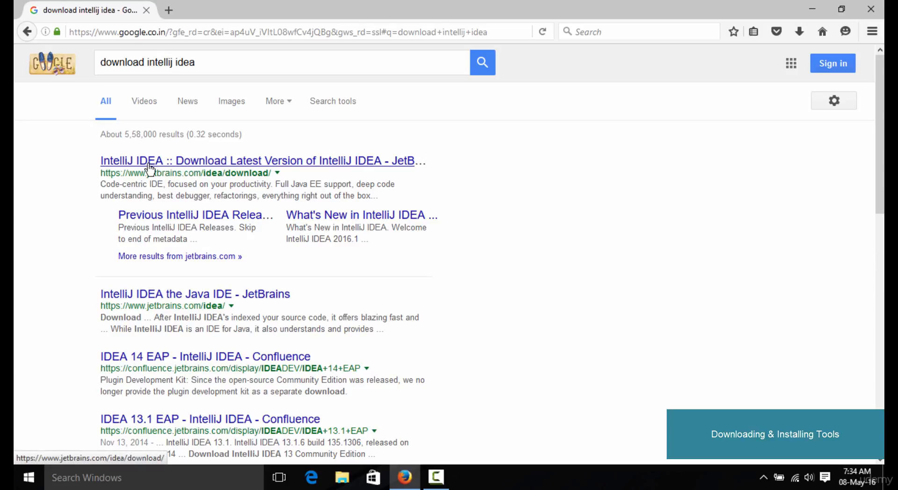
click(181, 164)
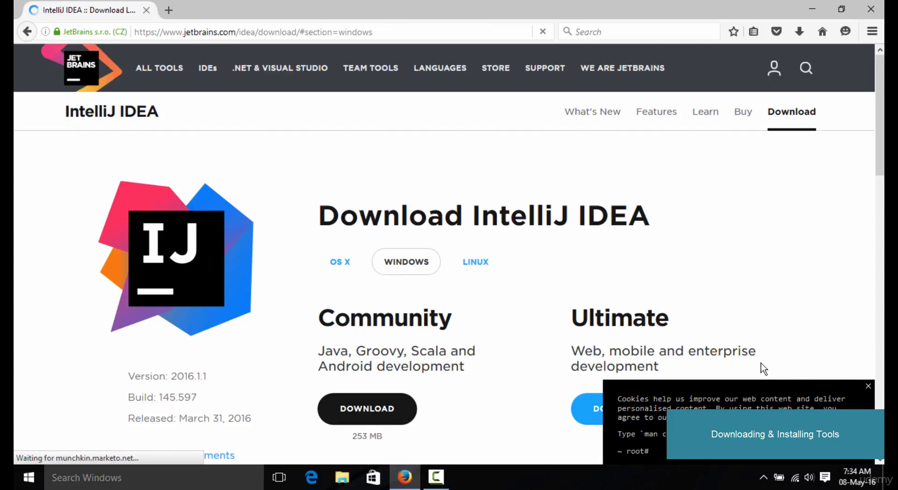
Dismiss the cookie notice and download the Community edition of IntelliJ IDEA for Windows
click(868, 386)
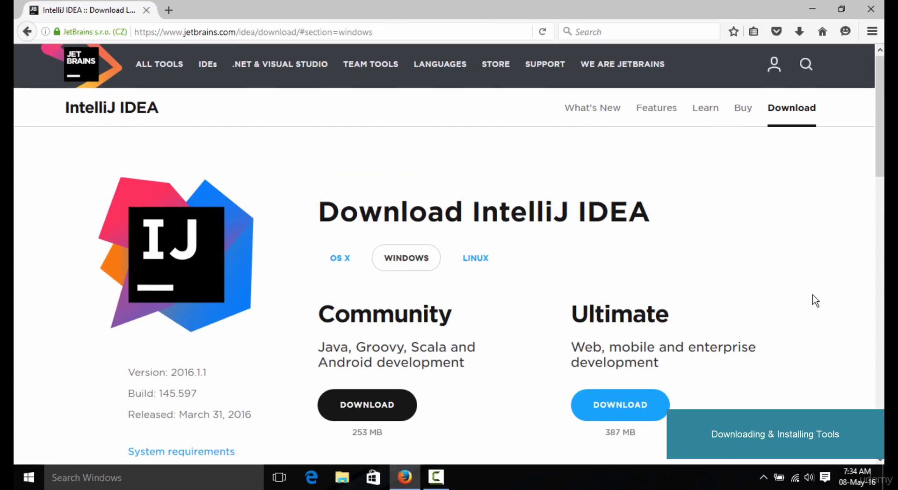
scroll(815, 301, down, 3)
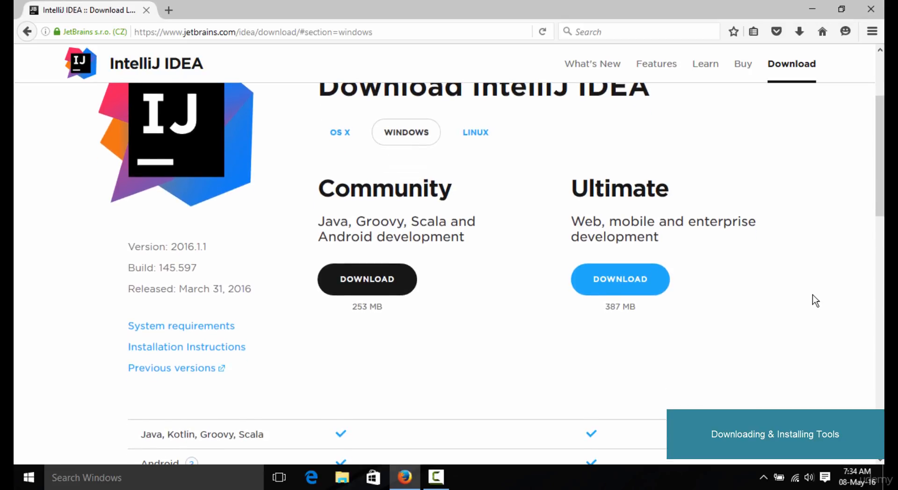
scroll(815, 301, up, 1)
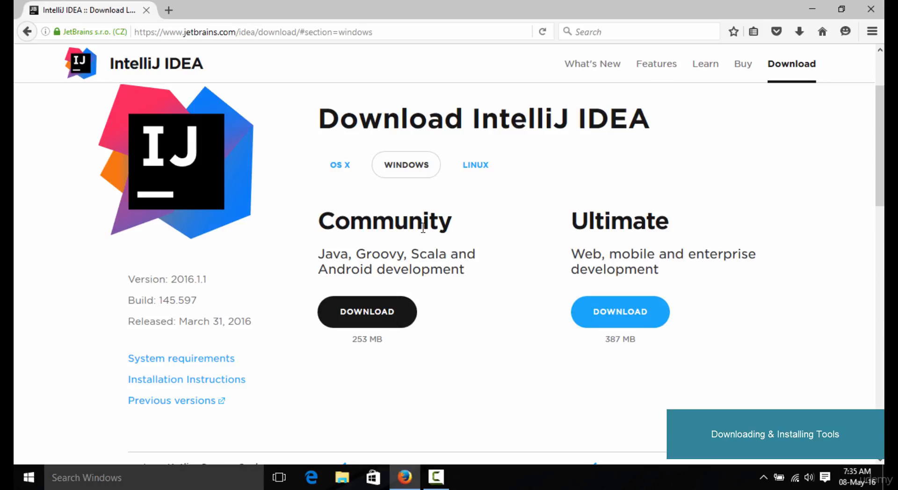
click(362, 316)
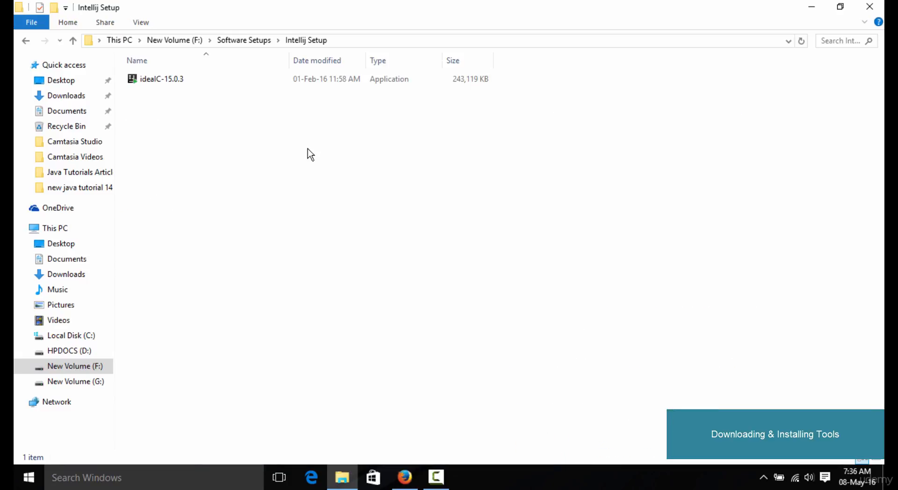
Run the ideaIC-15.0.3 installer from the Intellij Setup folder and allow it through the security warning
click(154, 87)
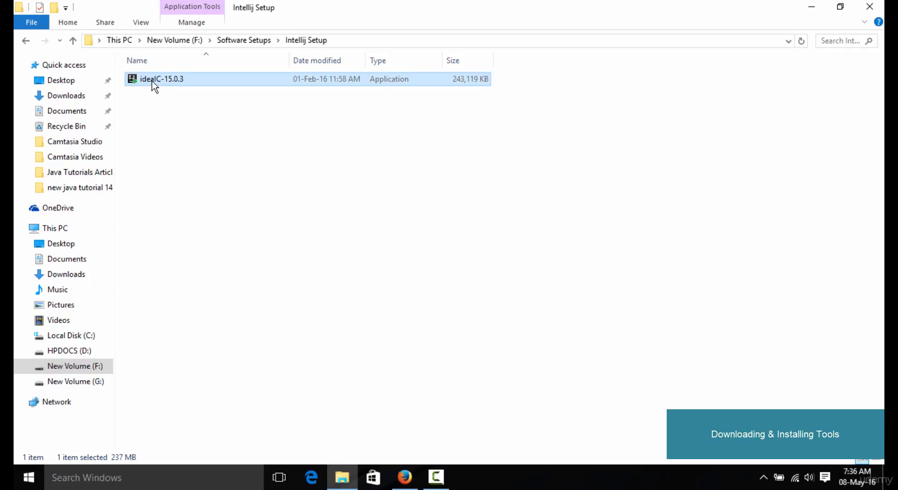
double_click(153, 83)
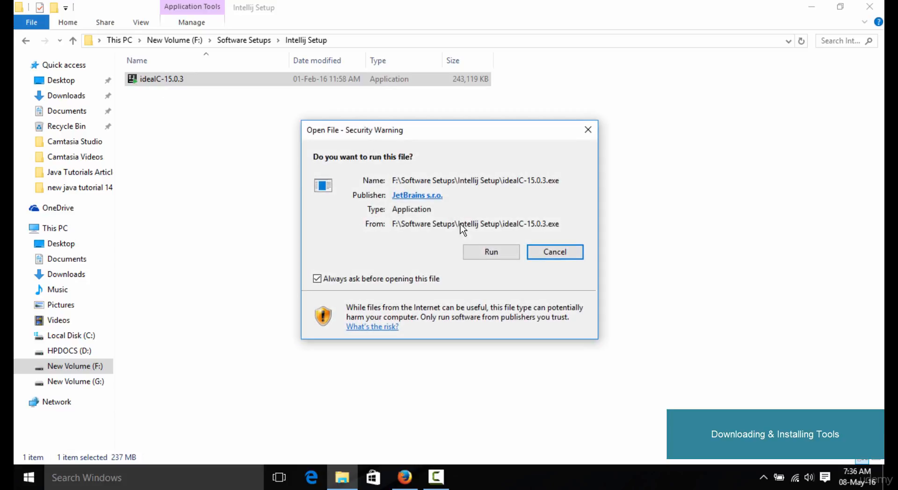
click(491, 253)
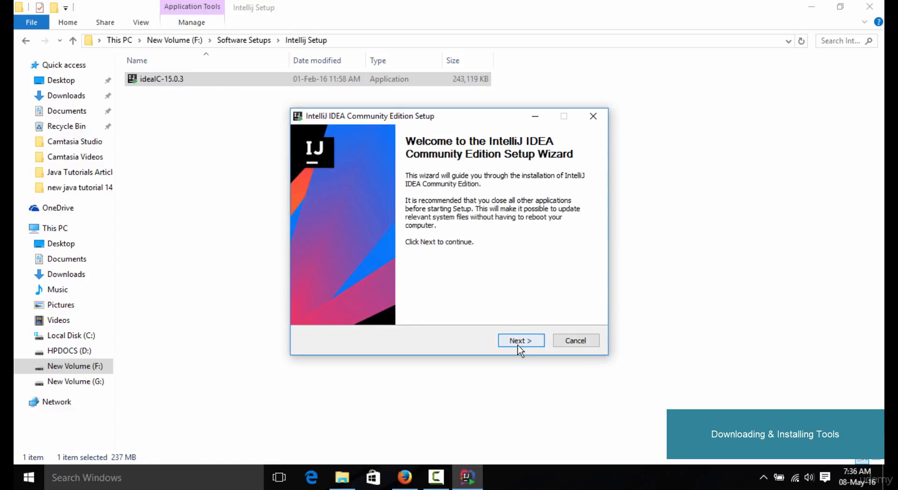
Install IntelliJ IDEA in the default folder with a desktop shortcut and the JetBrains Start Menu folder, and finish with Run IntelliJ IDEA Community Edition enabled
click(518, 347)
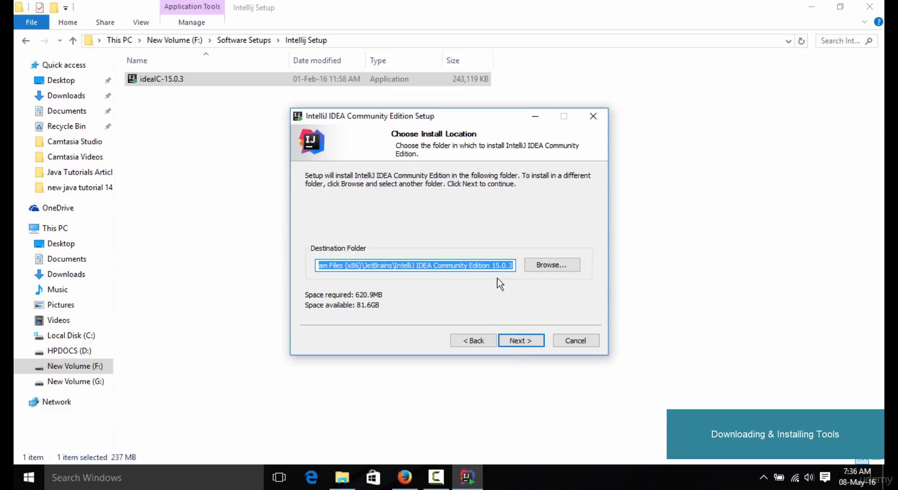
click(522, 341)
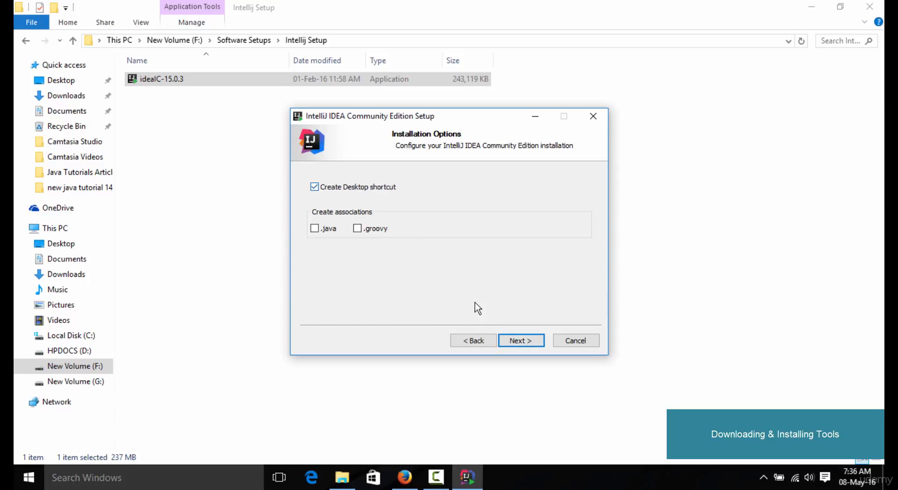
click(527, 341)
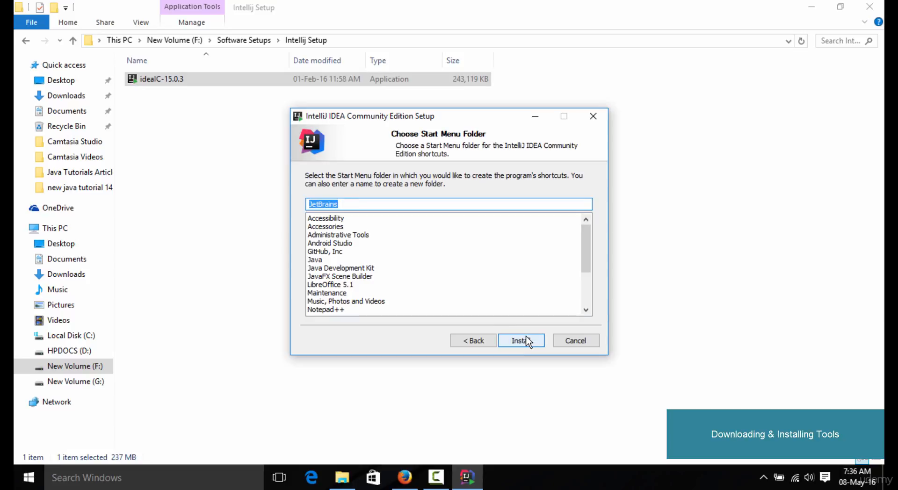
click(527, 341)
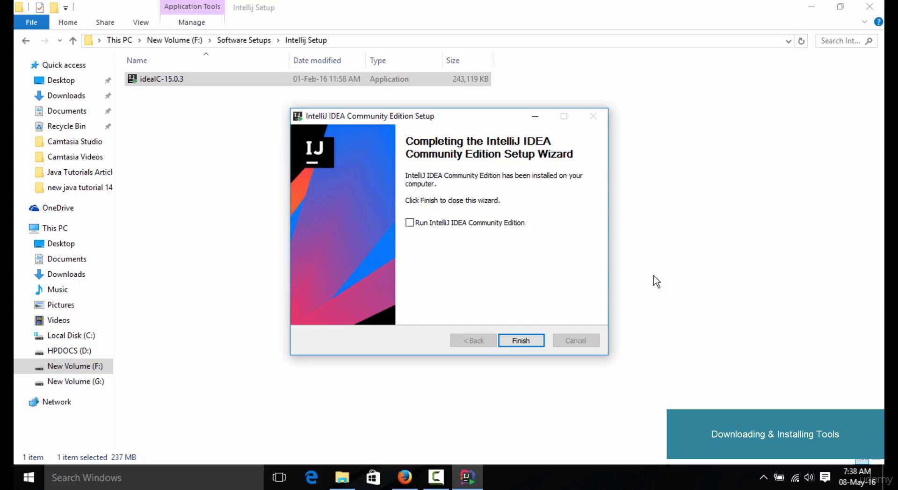
click(410, 225)
click(523, 342)
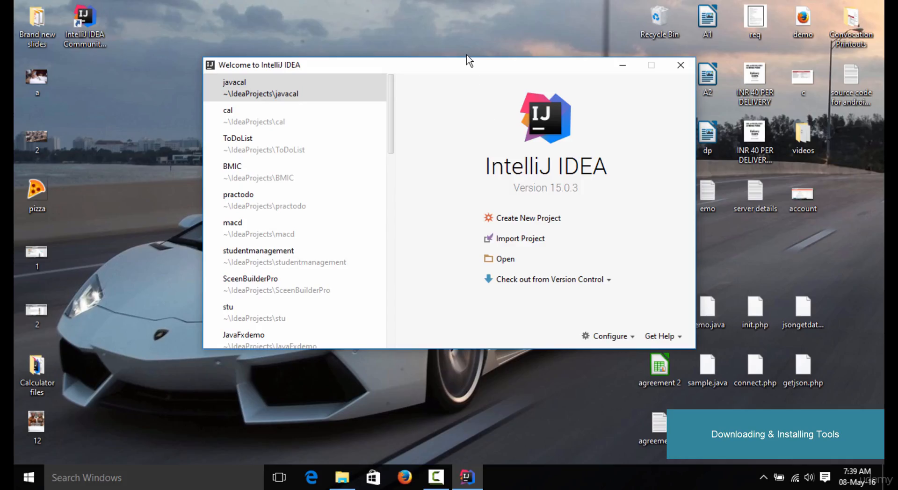
Start a new project from the IntelliJ IDEA welcome window and choose Java as the project type
mouse_move(469, 70)
mouse_down()
mouse_move(429, 80)
mouse_move(463, 80)
mouse_up()
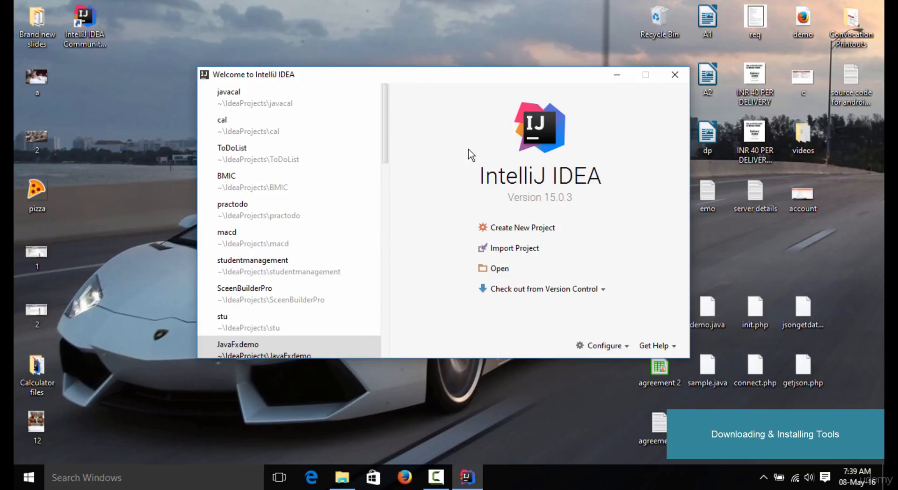
click(521, 234)
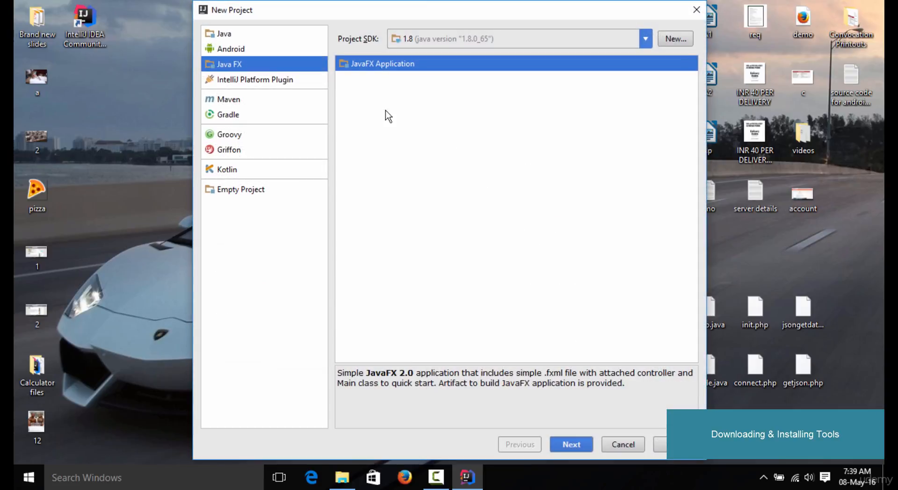
click(235, 36)
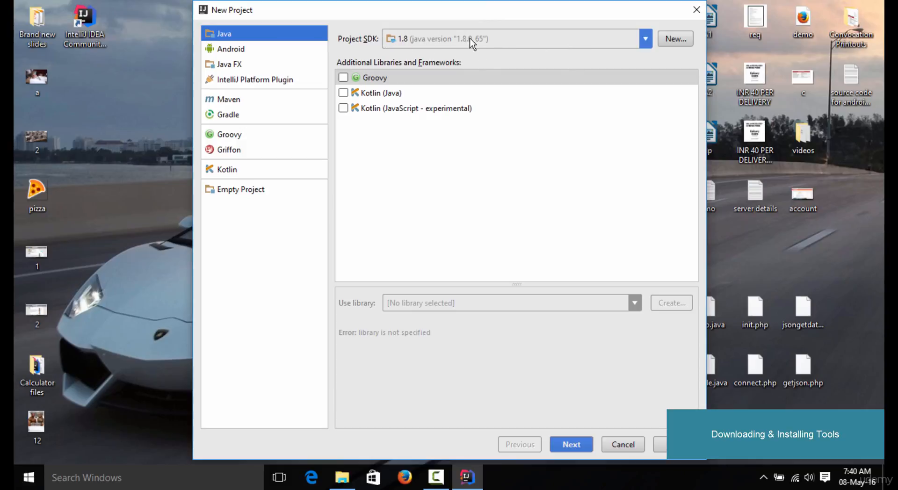
click(673, 41)
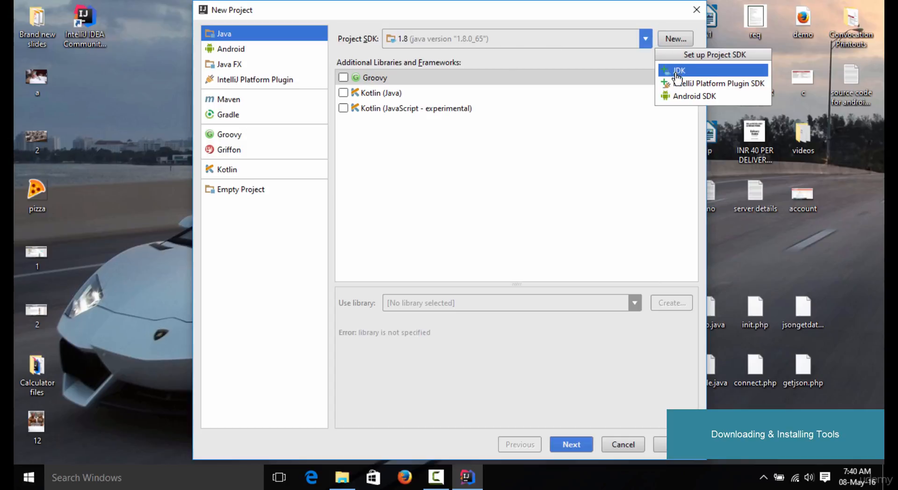
click(676, 71)
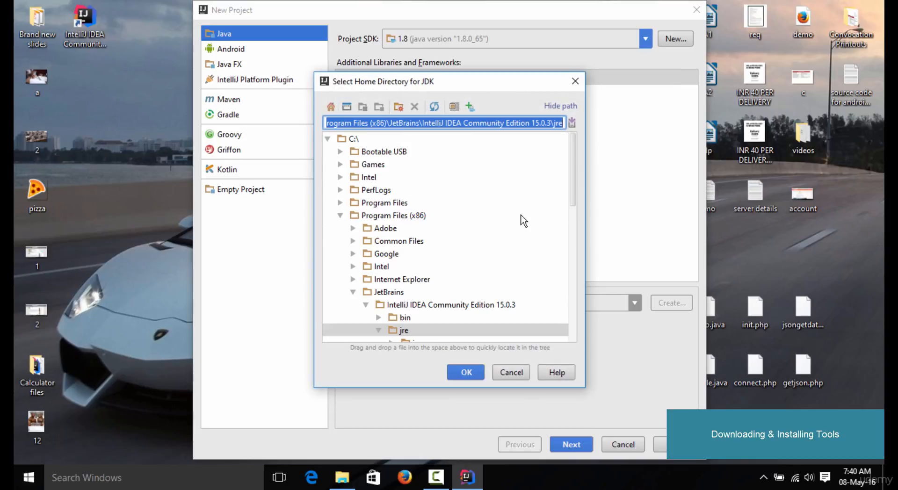
click(341, 206)
click(340, 203)
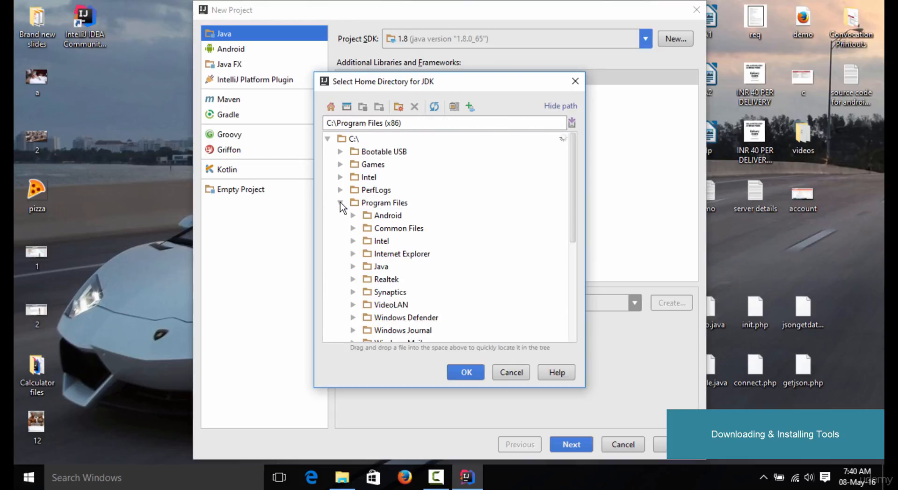
click(353, 267)
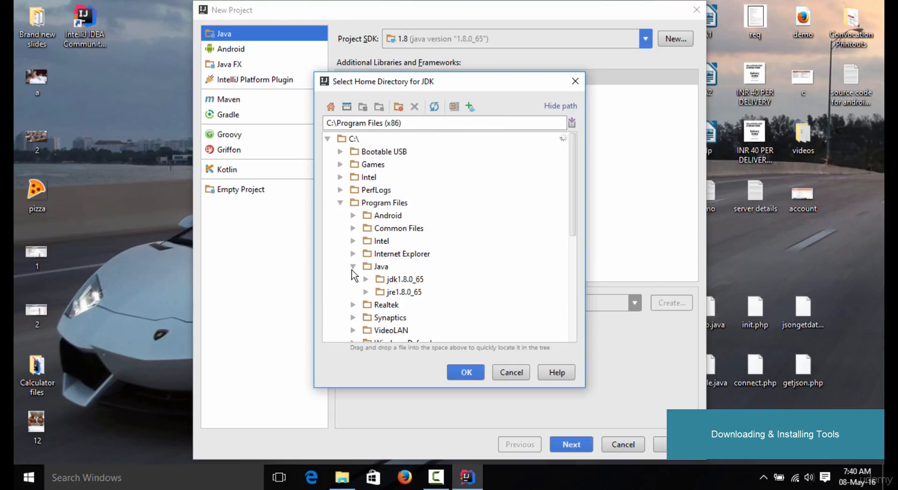
click(381, 279)
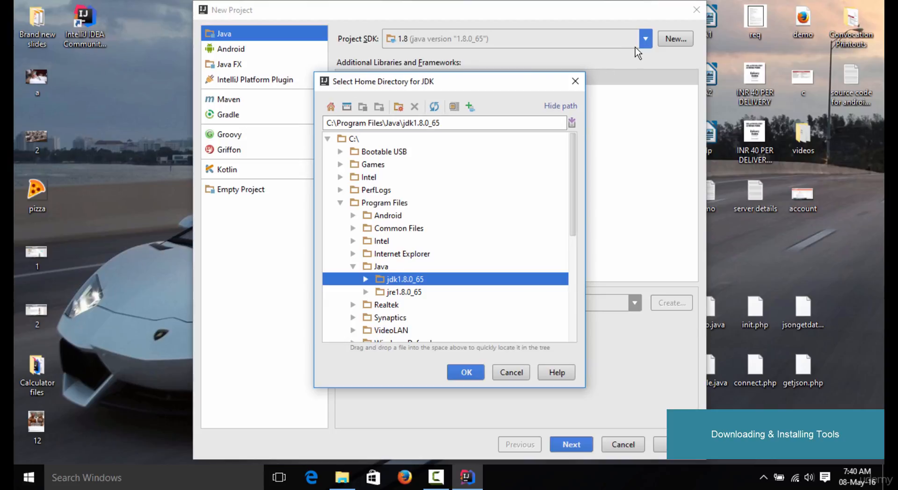
click(511, 373)
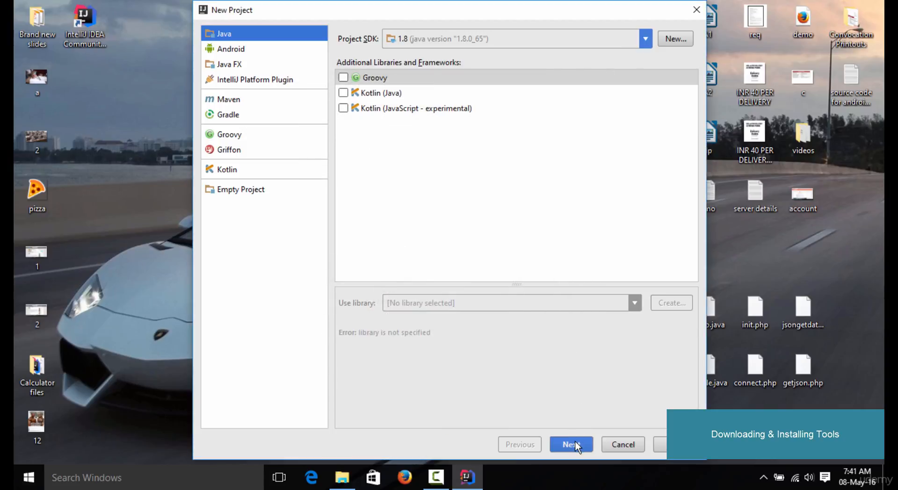
Continue the Java project setup without additional libraries or a template, up to the project name and location
click(575, 441)
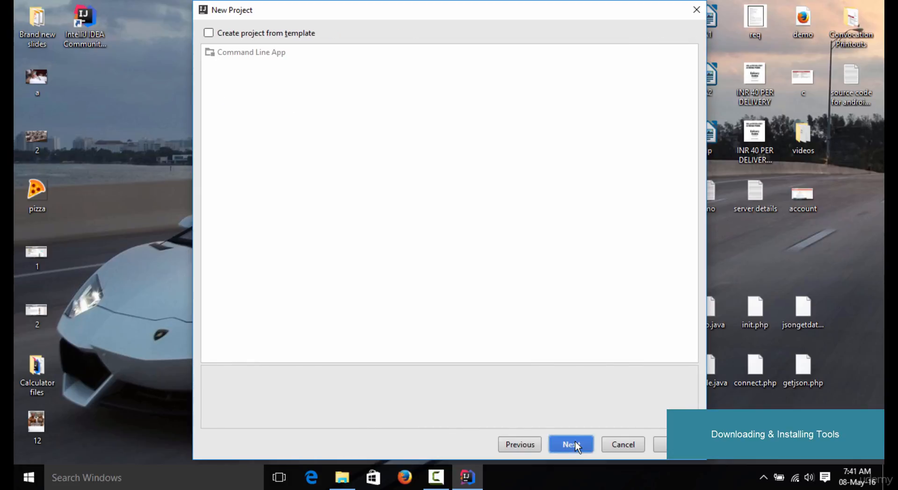
click(575, 444)
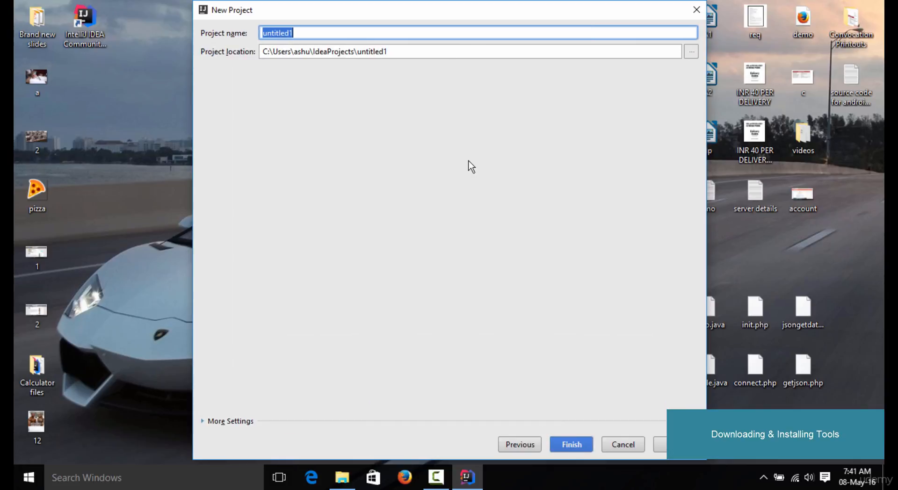